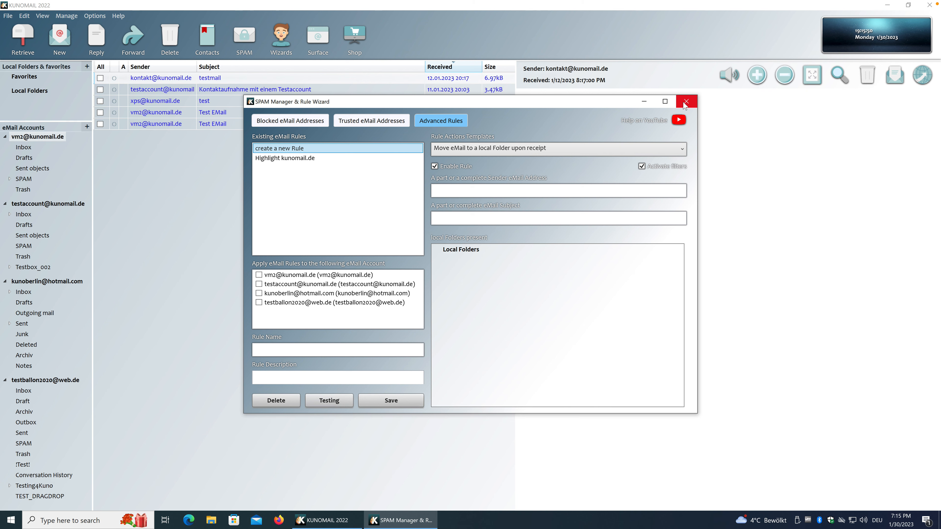
Open eMail rule management and look through the available rule action templates for a new rule
{"action": "left_click", "coordinate": [68, 17]}
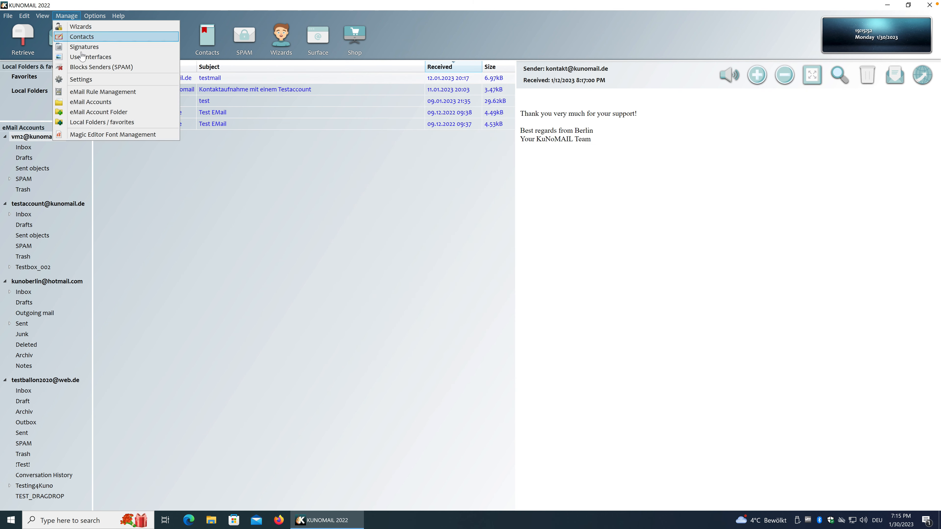
{"action": "left_click", "coordinate": [119, 96]}
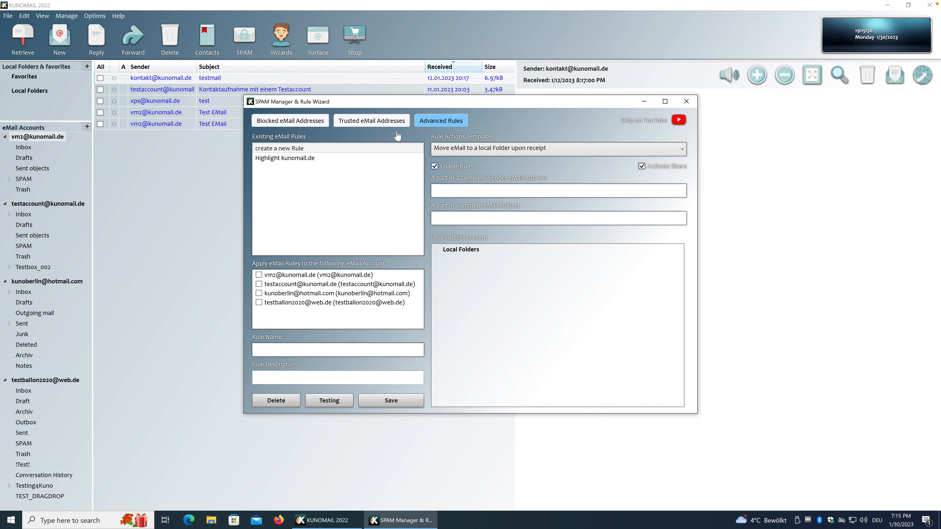
{"action": "left_click_drag", "start_coordinate": [397, 104], "coordinate": [400, 110]}
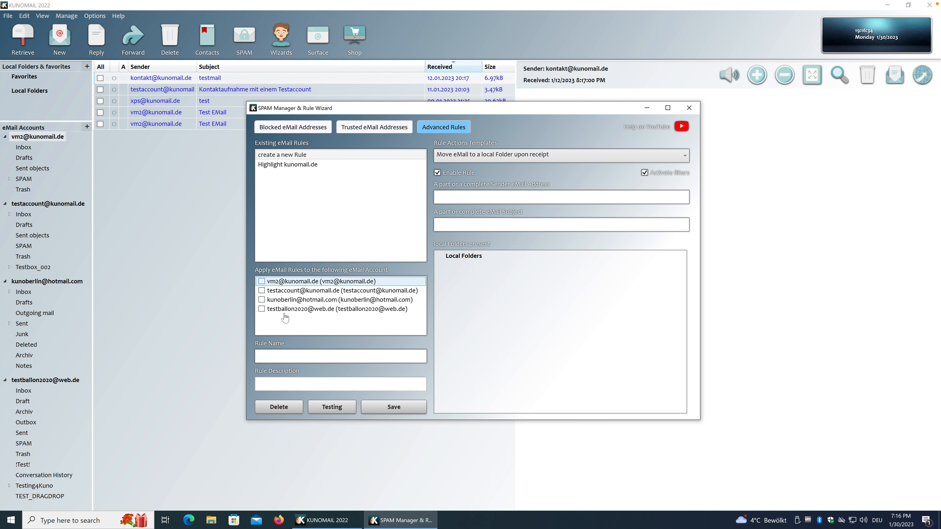
{"action": "left_click", "coordinate": [263, 355]}
{"action": "left_click", "coordinate": [586, 155]}
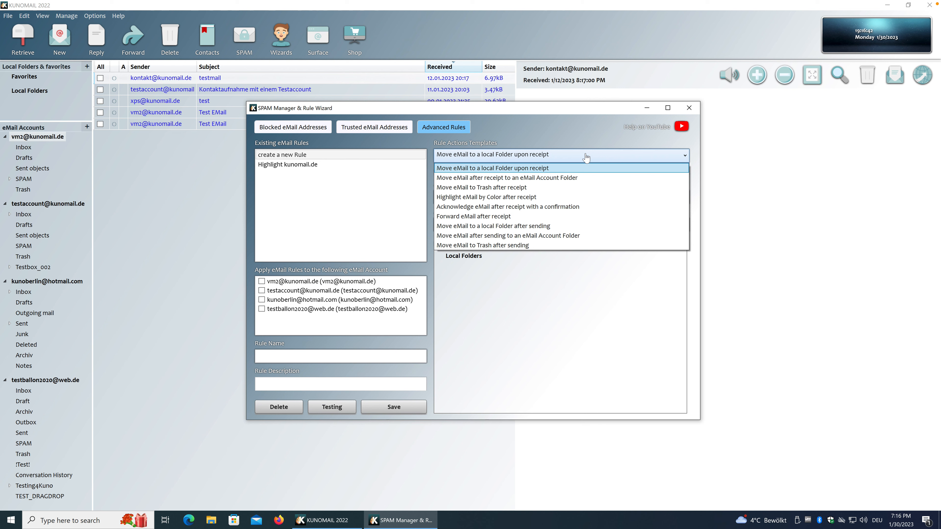
{"action": "left_click", "coordinate": [593, 156]}
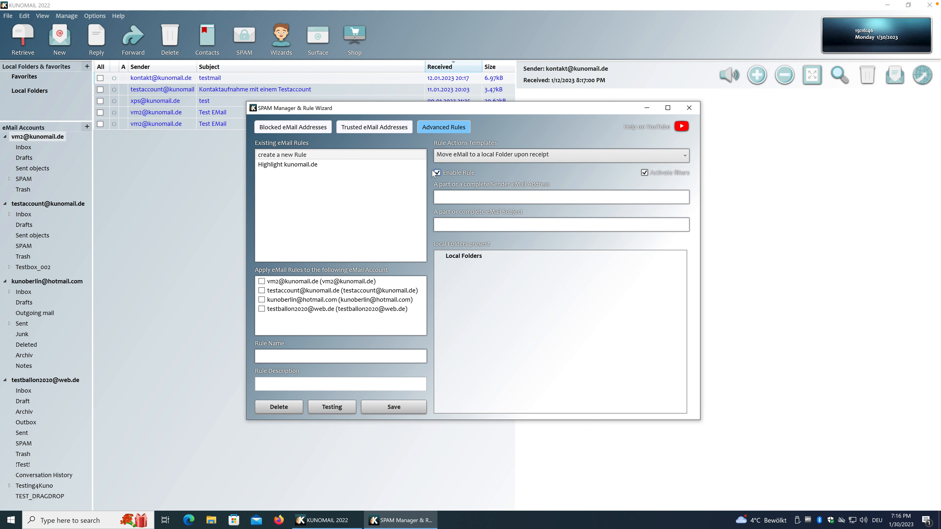
Disable the existing Highlight kunomail.de rule and save it
{"action": "left_click", "coordinate": [330, 168]}
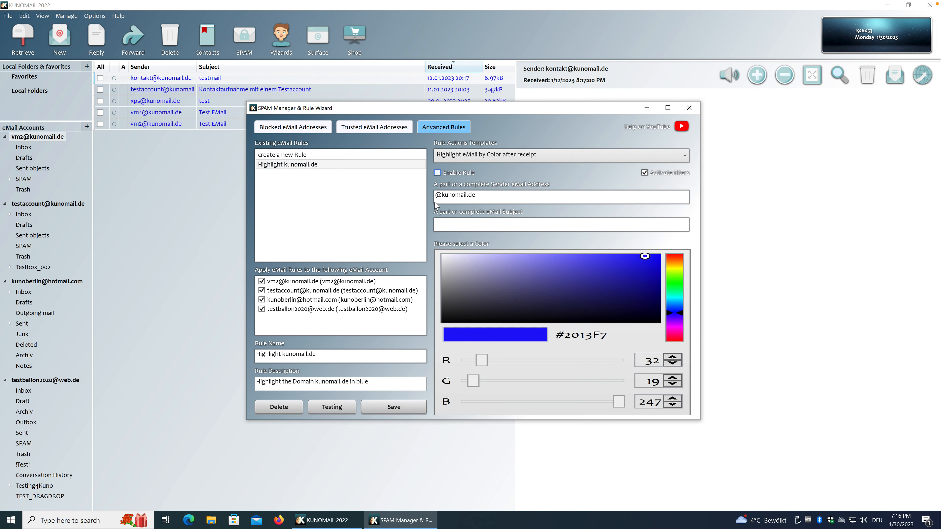
{"action": "left_click", "coordinate": [402, 406]}
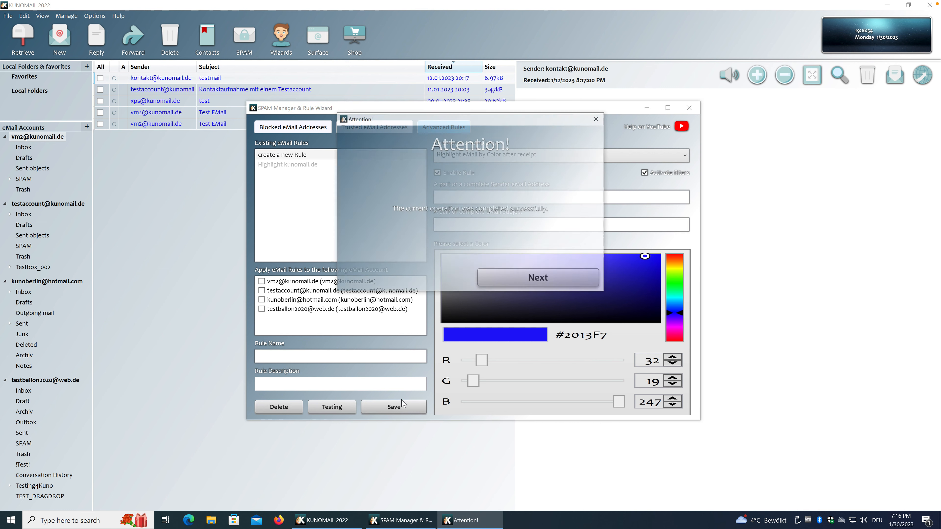
{"action": "left_click", "coordinate": [574, 276]}
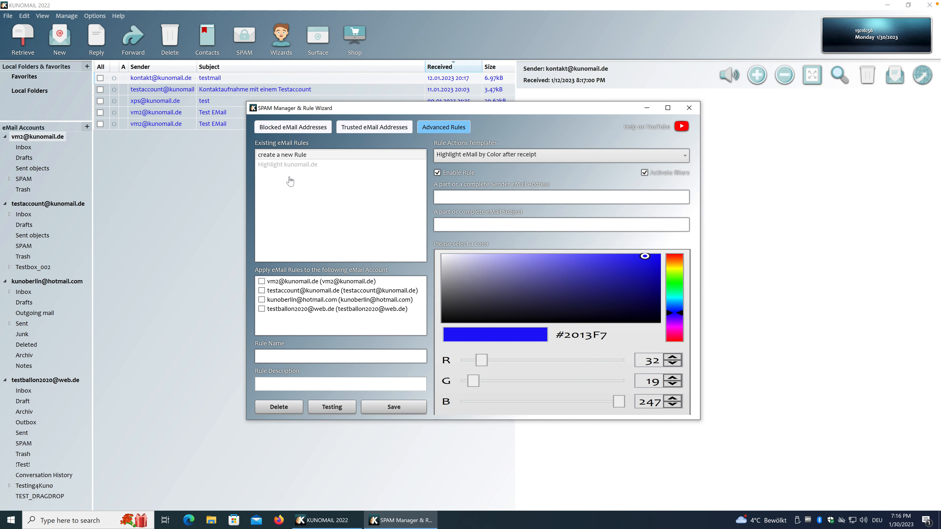
Enable the Highlight kunomail.de rule again and save it
{"action": "left_click", "coordinate": [299, 168]}
{"action": "left_click", "coordinate": [438, 173]}
{"action": "left_click", "coordinate": [392, 408]}
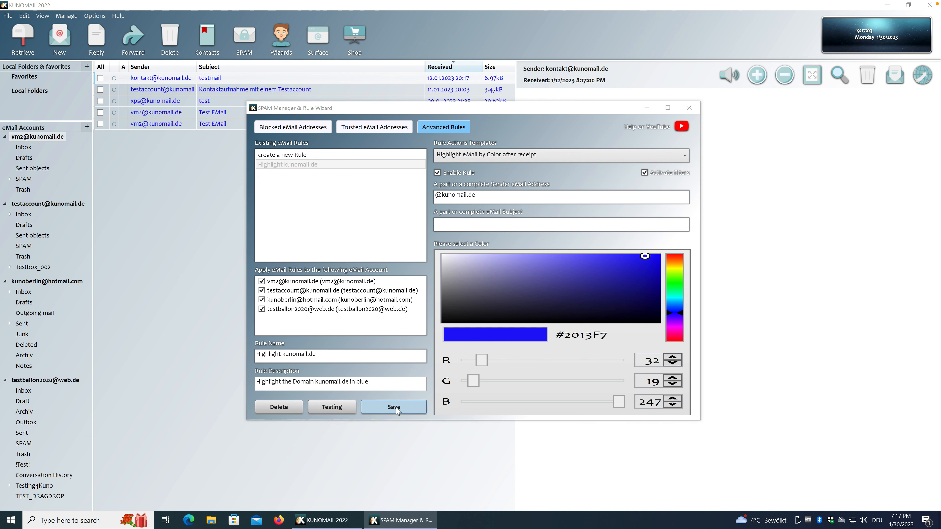
{"action": "left_click", "coordinate": [538, 278]}
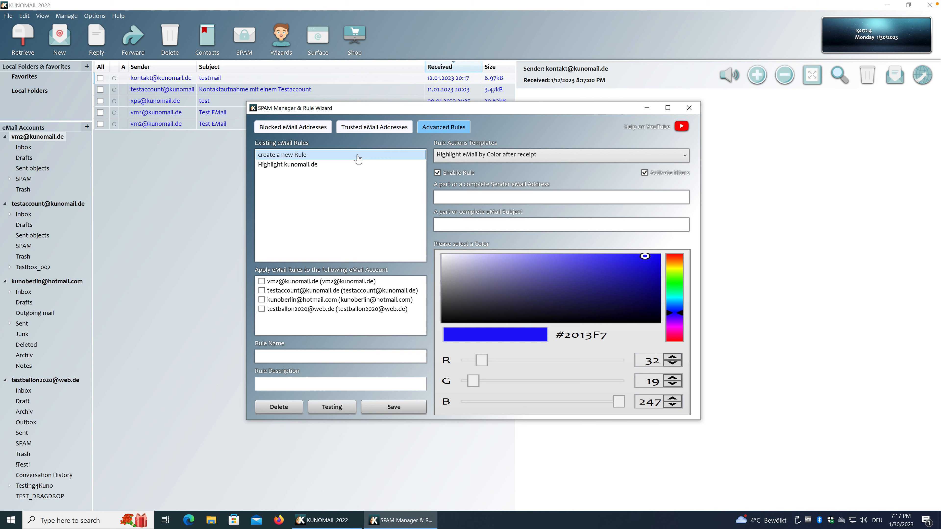
Set up a new "Move eMail after receipt to an eMail Account Folder" rule for the first account, targeting the second account's Inbox
{"action": "left_click", "coordinate": [482, 157]}
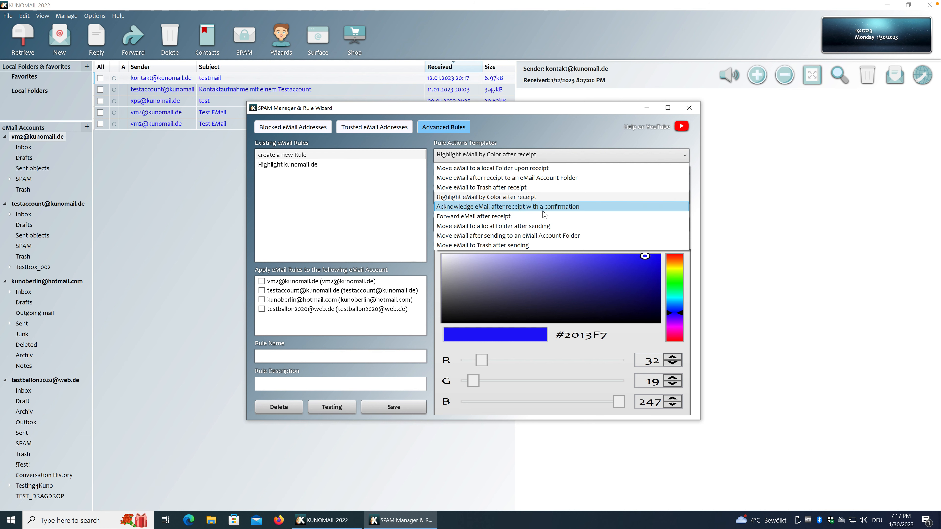
{"action": "left_click", "coordinate": [556, 178]}
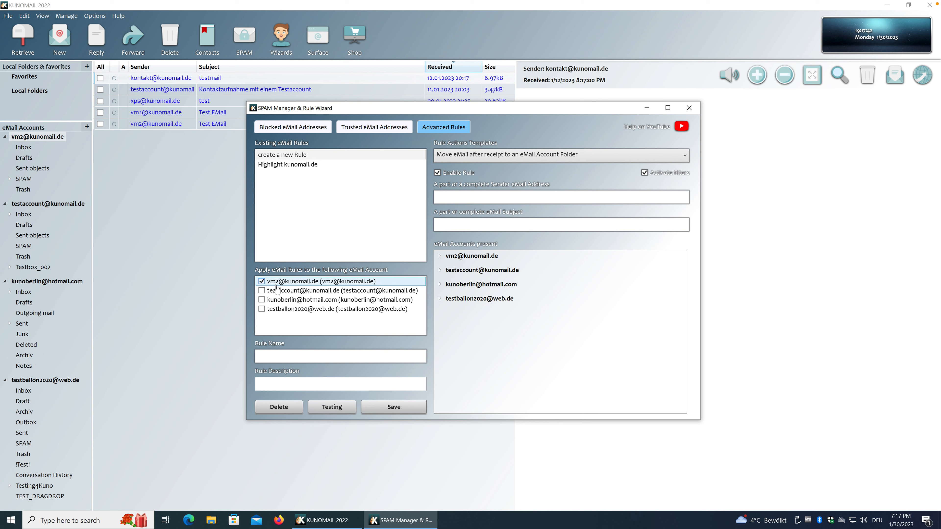
{"action": "left_click", "coordinate": [440, 270]}
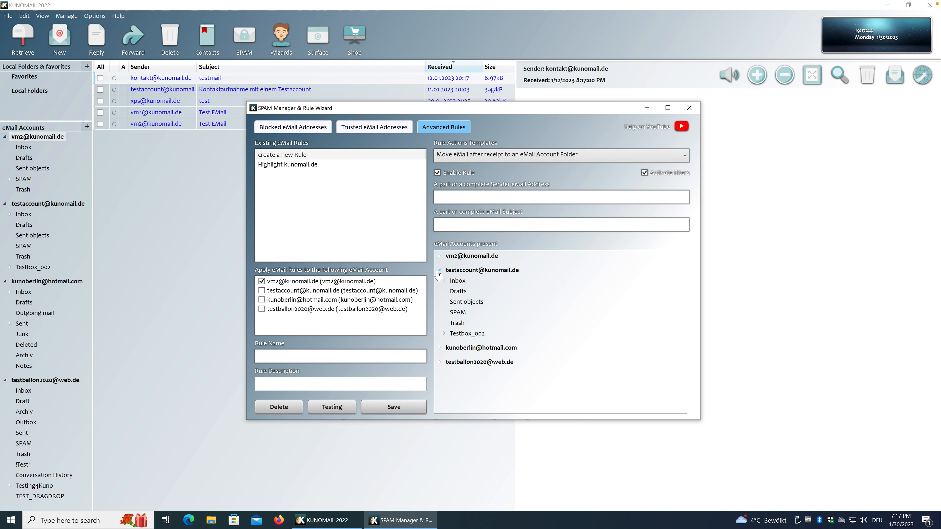
{"action": "left_click", "coordinate": [456, 282]}
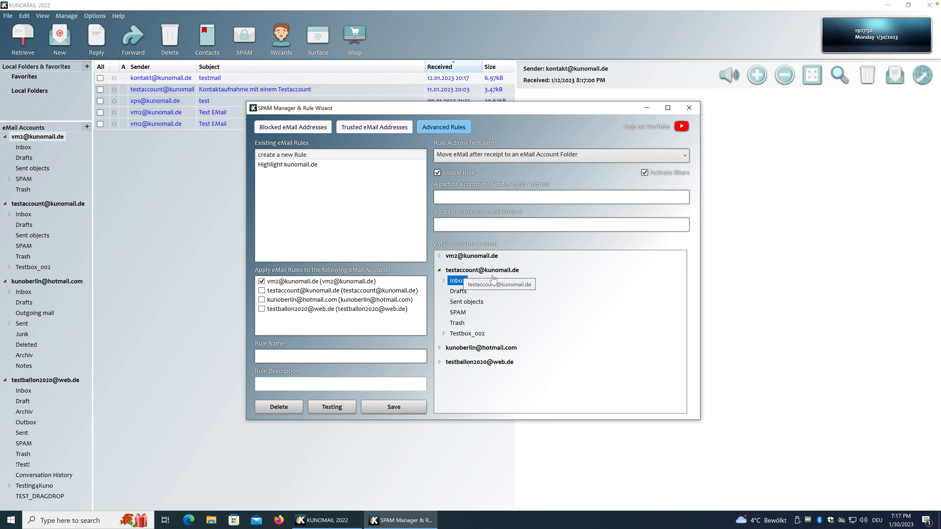
Set the new rule's sender address filter to kunomail, with the second account's Inbox as destination
{"action": "left_click", "coordinate": [465, 198]}
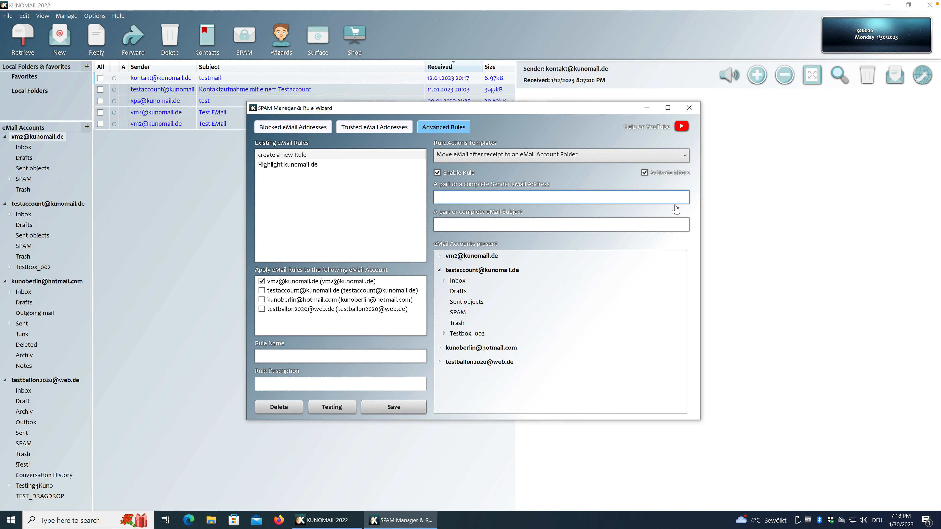
{"action": "type", "text": "test@kunomail.d"}
{"action": "key", "text": "BackSpace"}
{"action": "key", "text": "BackSpace"}
{"action": "key", "text": "BackSpace"}
{"action": "key", "text": "BackSpace"}
{"action": "key", "text": "Delete"}
{"action": "key", "text": "BackSpace"}
{"action": "key", "text": "Delete"}
{"action": "key", "text": "Delete"}
{"action": "left_click", "coordinate": [458, 281]}
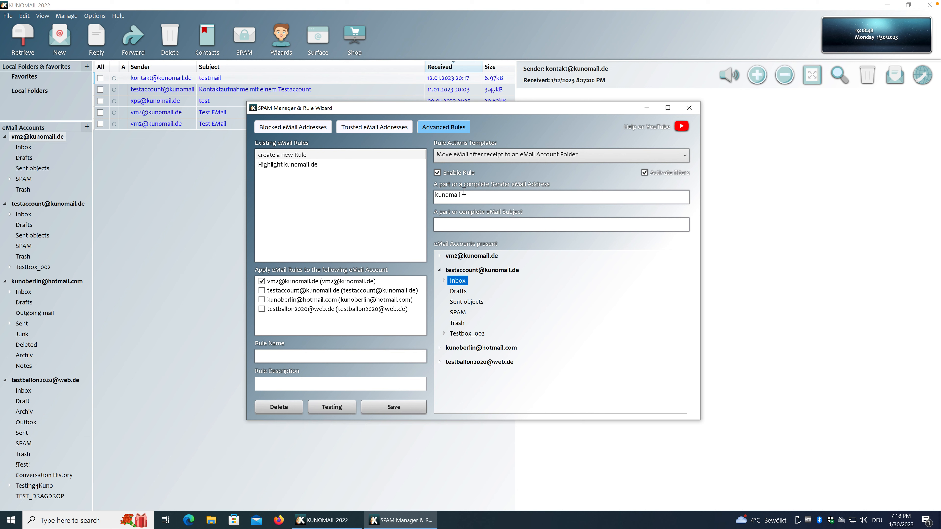
{"action": "left_click", "coordinate": [465, 227]}
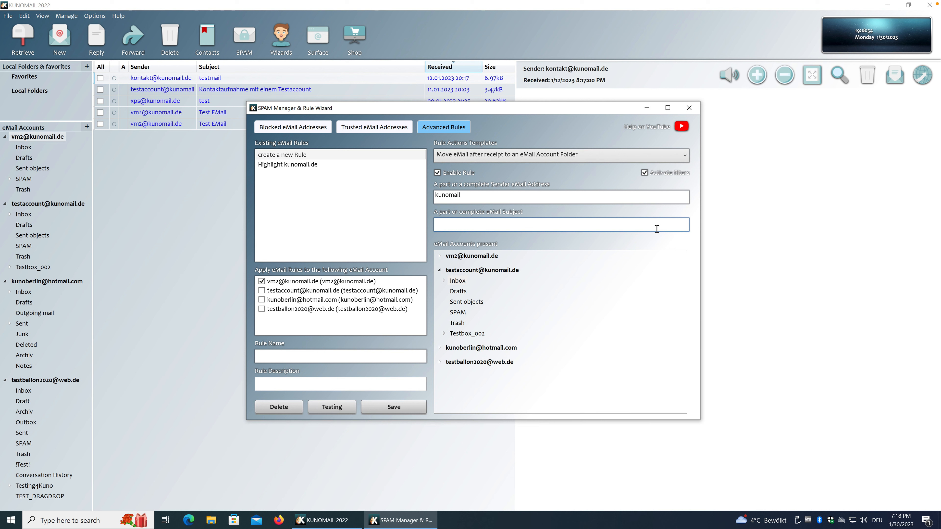
{"action": "type", "text": "Newsletter"}
{"action": "left_click", "coordinate": [453, 196]}
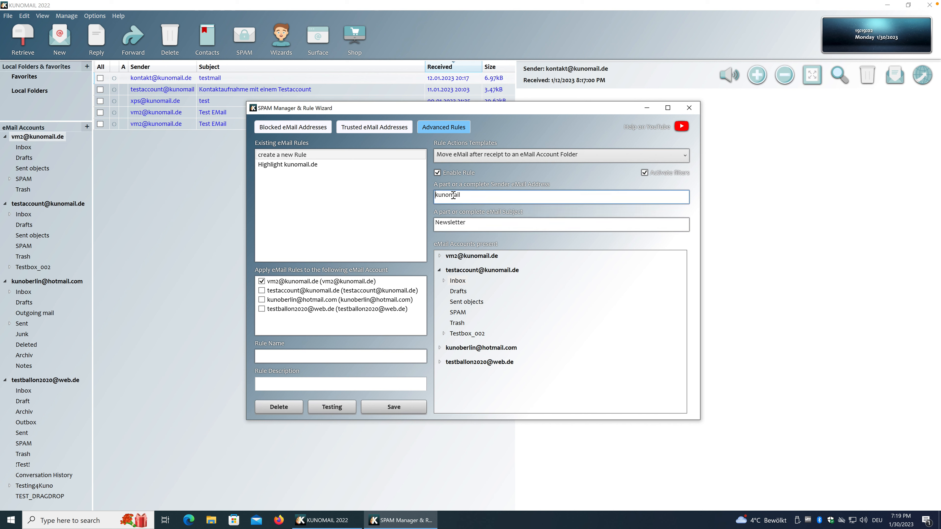
{"action": "key", "text": "Home"}
{"action": "type", "text": "@"}
{"action": "type", "text": ".de"}
{"action": "left_click", "coordinate": [458, 285]}
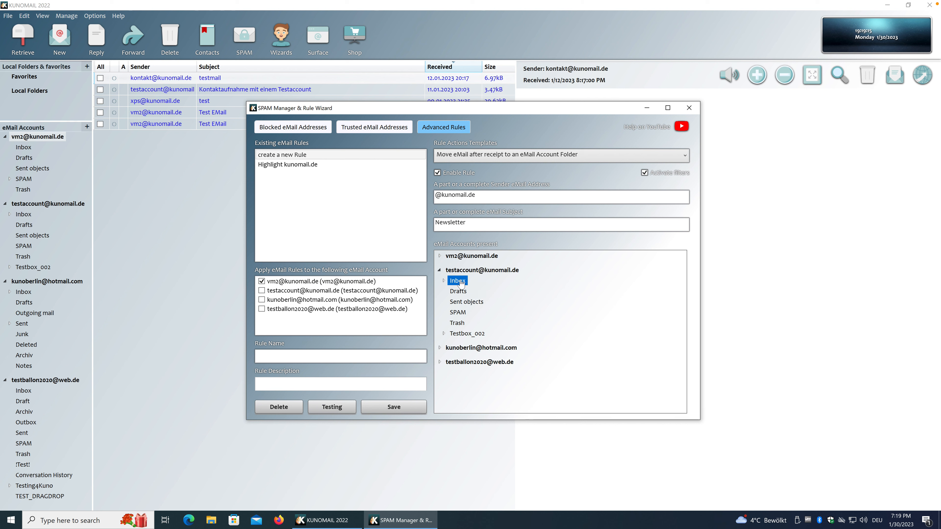
Browse the first account's folders, try its Inbox as destination, and switch back to the second account's Inbox
{"action": "left_click", "coordinate": [439, 256]}
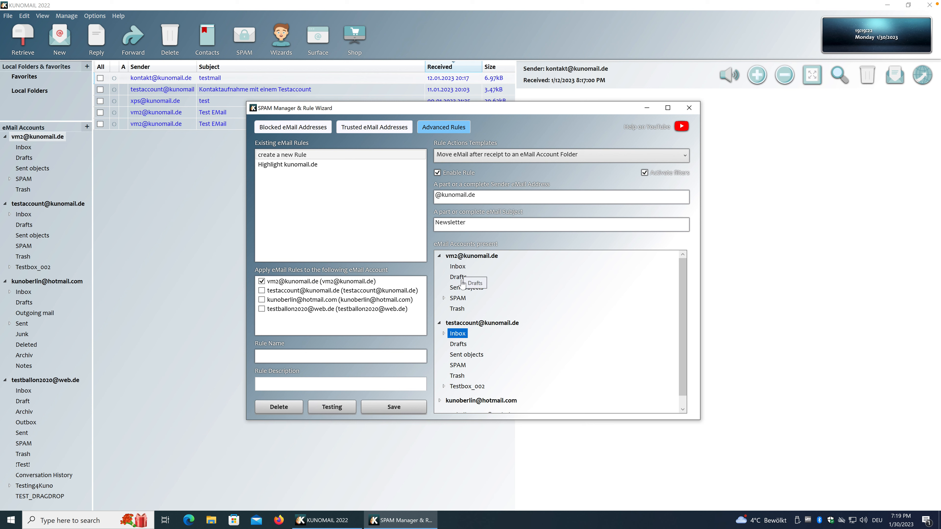
{"action": "left_click", "coordinate": [443, 298]}
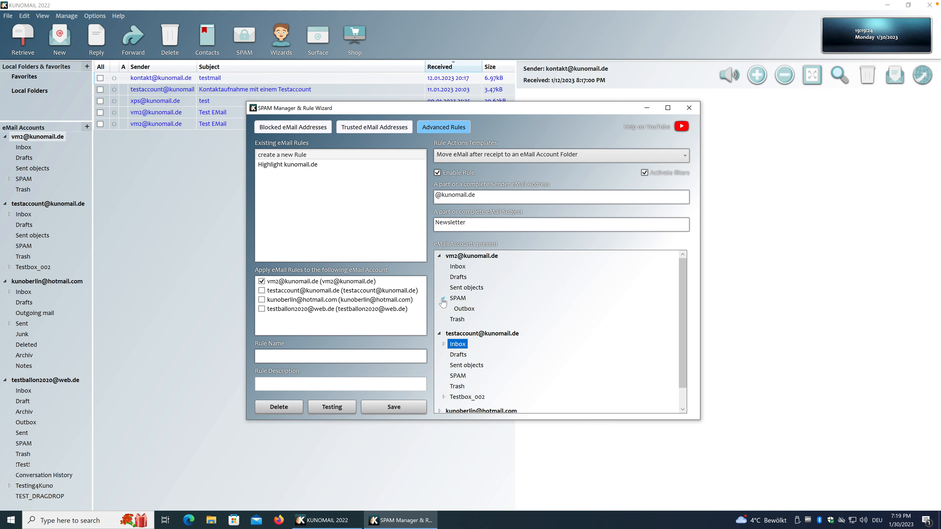
{"action": "left_click", "coordinate": [443, 299]}
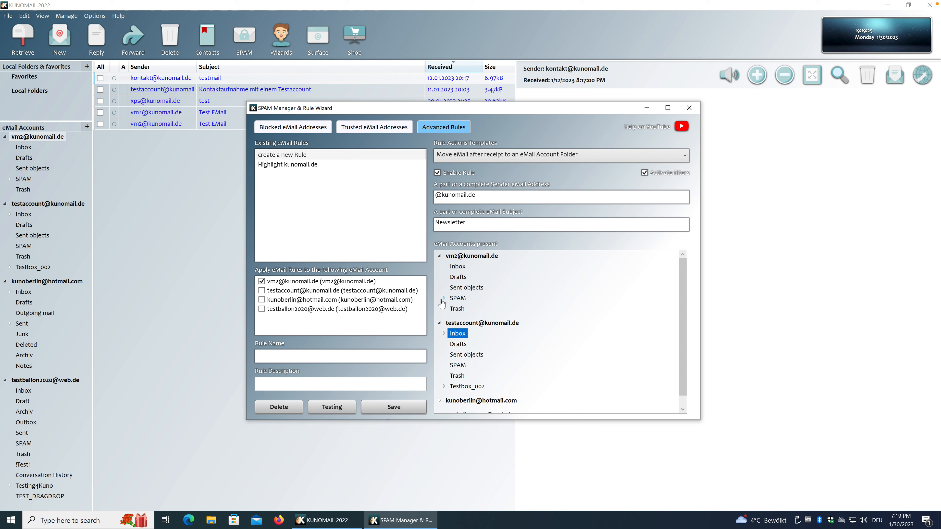
{"action": "left_click", "coordinate": [455, 267]}
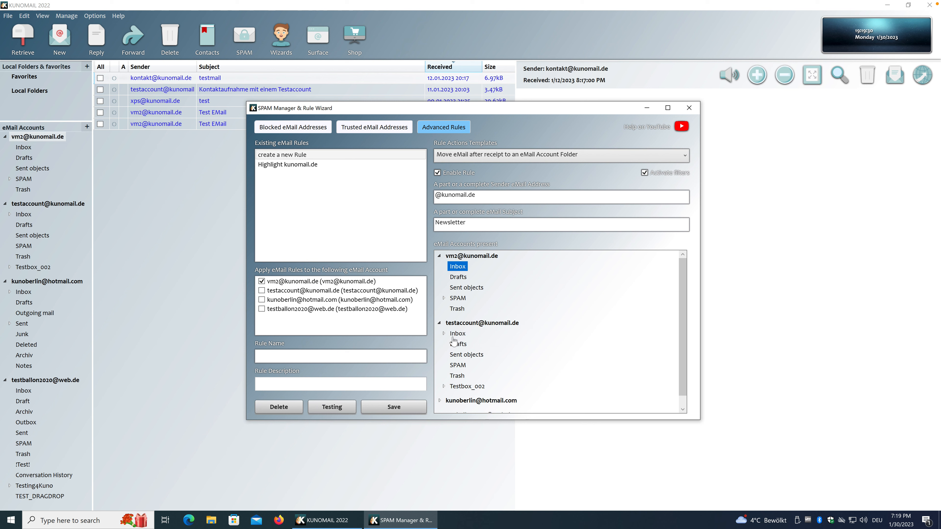
{"action": "left_click", "coordinate": [462, 334]}
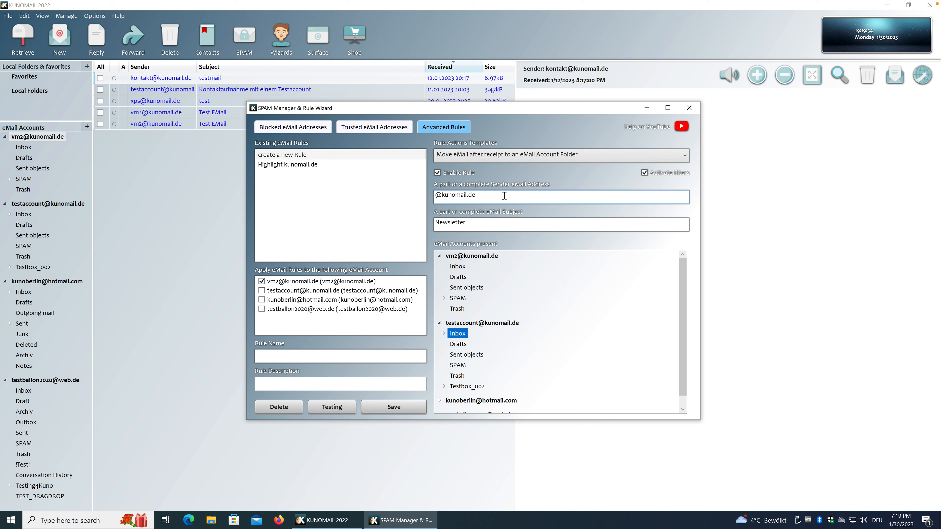
Apply the Newsletter rule to all four accounts with no sender filter, using the first account's Inbox as destination
{"action": "left_click", "coordinate": [262, 291]}
{"action": "left_click", "coordinate": [261, 300]}
{"action": "left_click", "coordinate": [262, 309]}
{"action": "left_click_drag", "start_coordinate": [484, 195], "coordinate": [389, 193]}
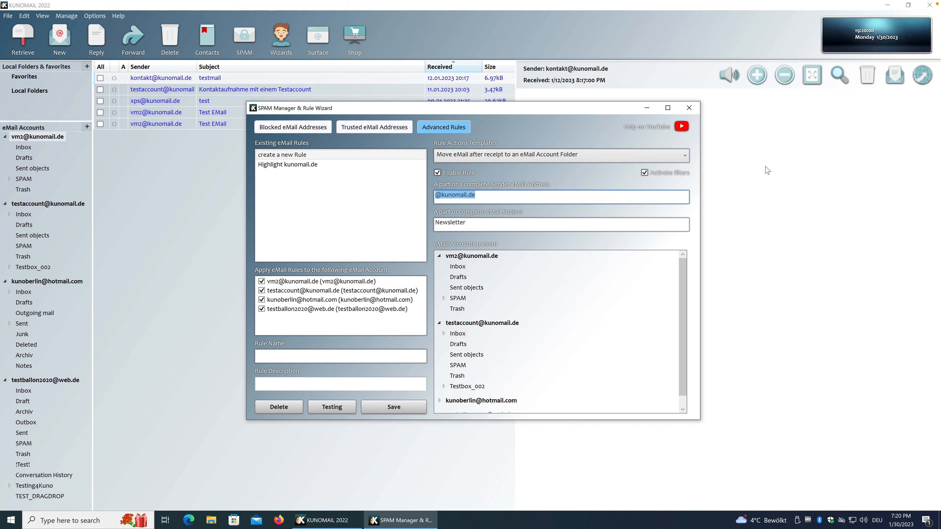
{"action": "key", "text": "Delete"}
{"action": "left_click", "coordinate": [485, 223]}
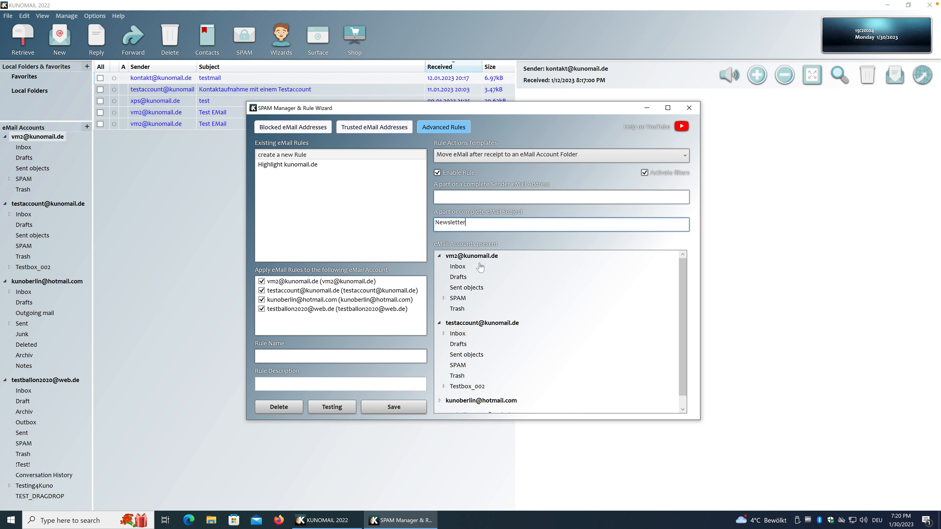
{"action": "left_click", "coordinate": [458, 269]}
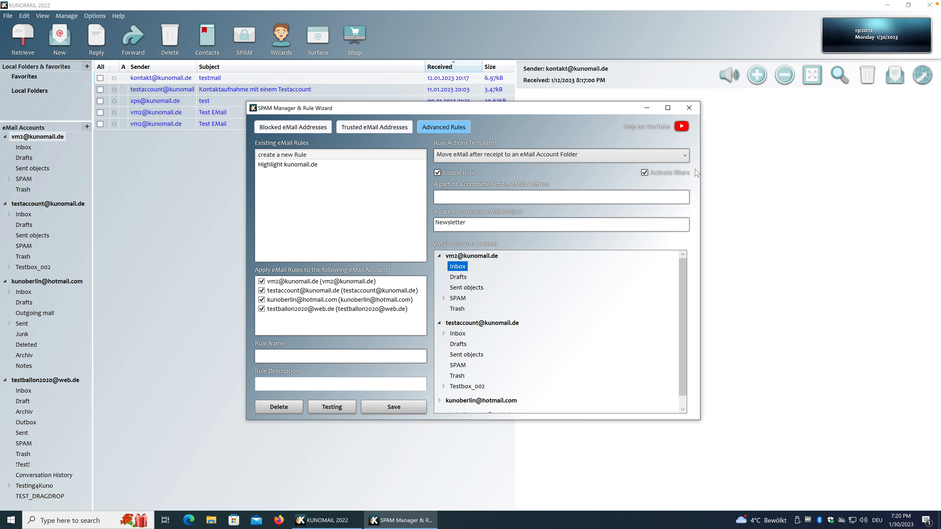
{"action": "left_click", "coordinate": [683, 156]}
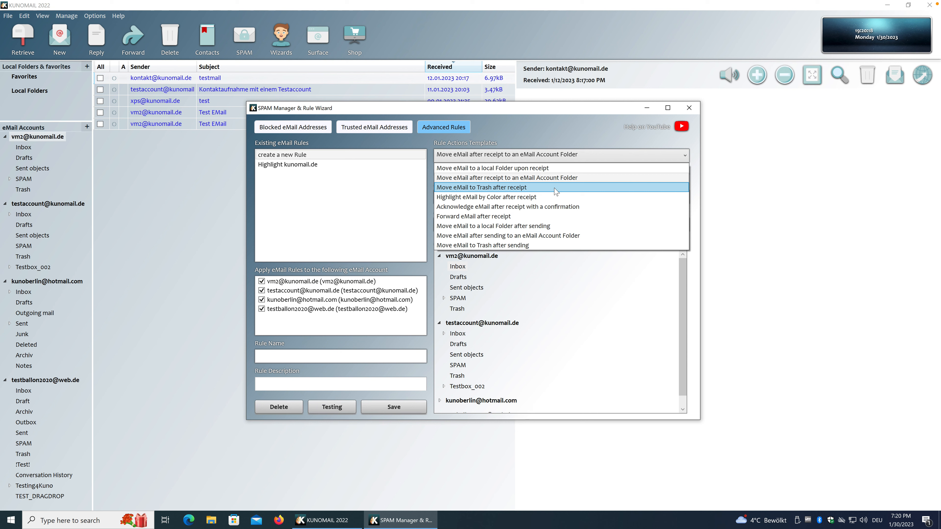
{"action": "left_click", "coordinate": [470, 188]}
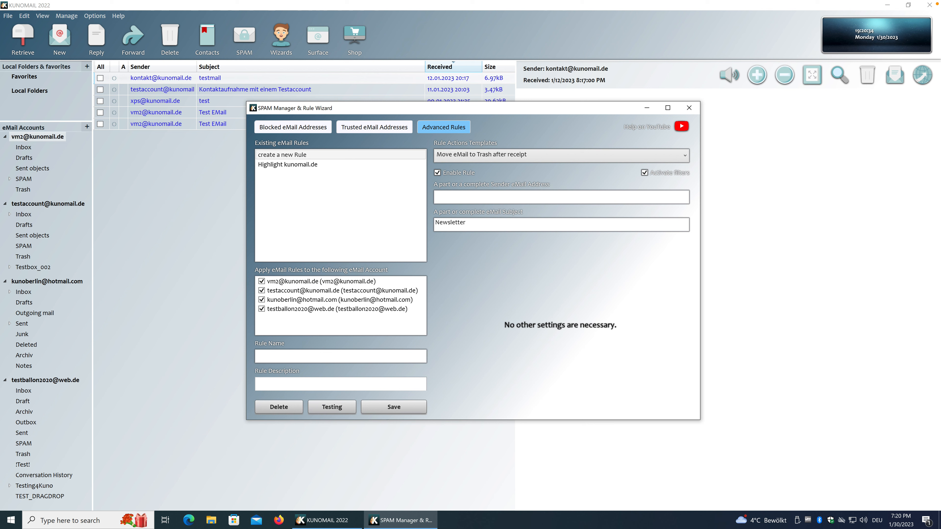
{"action": "left_click", "coordinate": [596, 196]}
{"action": "type", "text": "@"}
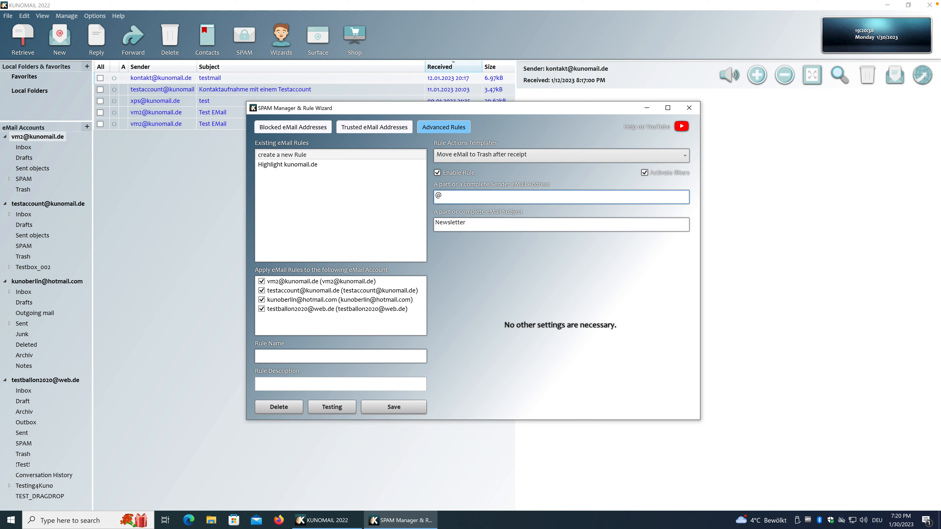
{"action": "type", "text": "spam"}
{"action": "type", "text": ".com"}
{"action": "type", "text": "4"}
Clear the subject filter and limit the trash rule to the first and third eMail accounts
{"action": "double_click", "coordinate": [478, 224]}
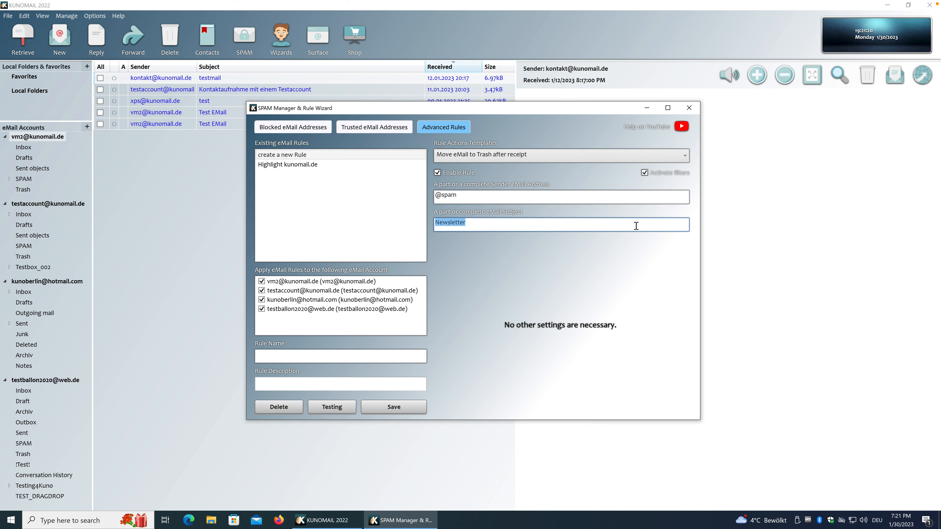
{"action": "key", "text": "BackSpace"}
{"action": "left_click", "coordinate": [261, 291]}
{"action": "left_click", "coordinate": [262, 309]}
{"action": "left_click", "coordinate": [261, 310]}
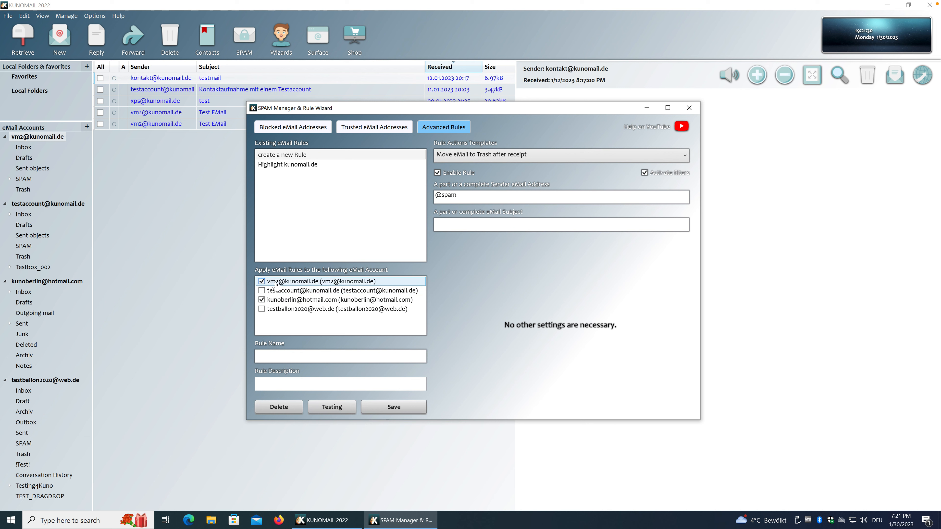
{"action": "left_click", "coordinate": [261, 281]}
{"action": "left_click", "coordinate": [311, 282]}
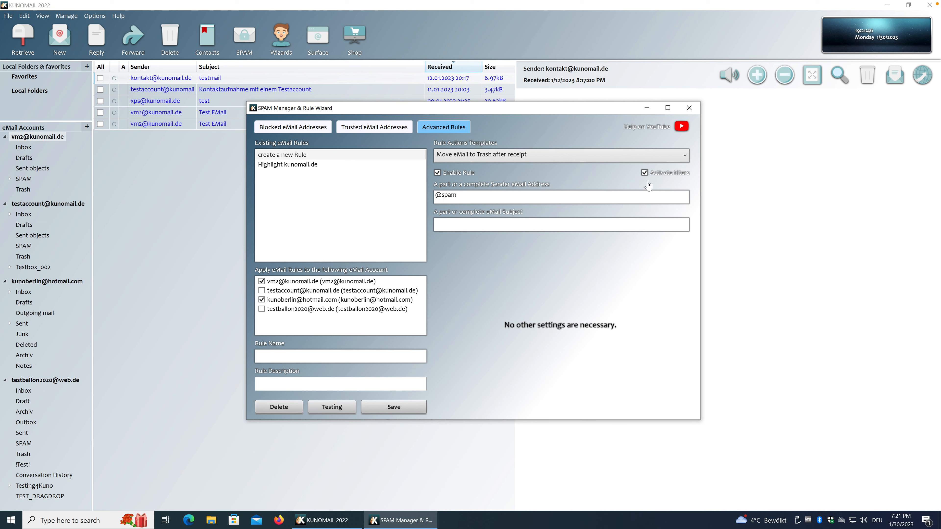
Leave the new rule draft and open the existing Highlight kunomail.de rule to review its settings
{"action": "left_click", "coordinate": [468, 196]}
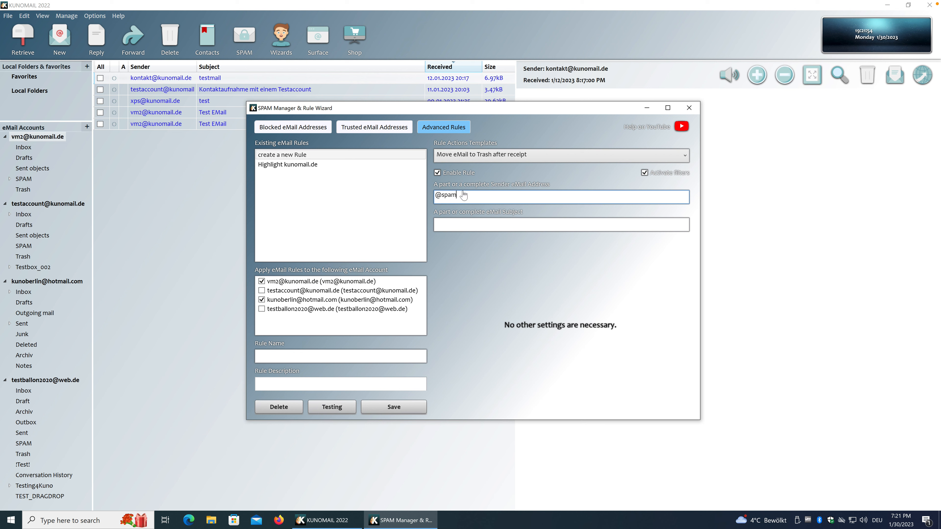
{"action": "left_click", "coordinate": [296, 165]}
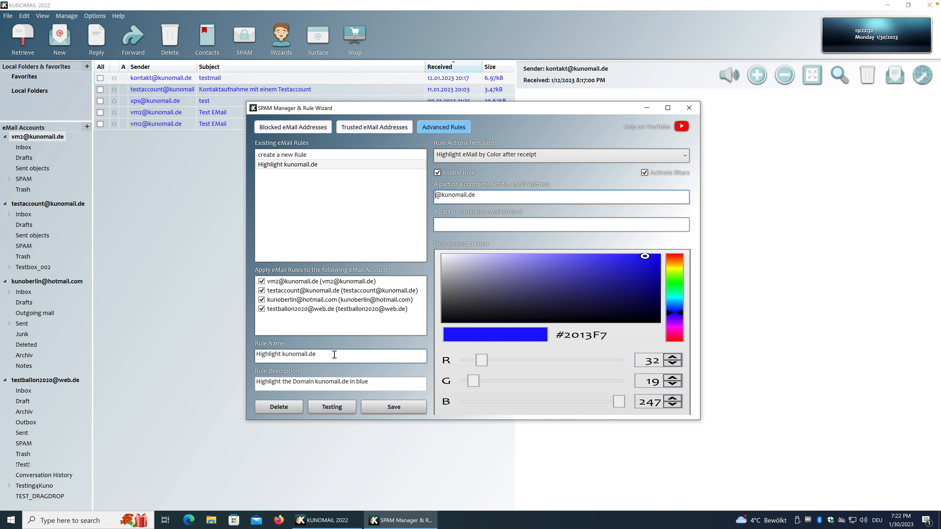
Examine the options for moving received eMail to a local folder and to an eMail account folder on the Highlight kunomail.de rule
{"action": "left_click", "coordinate": [387, 383]}
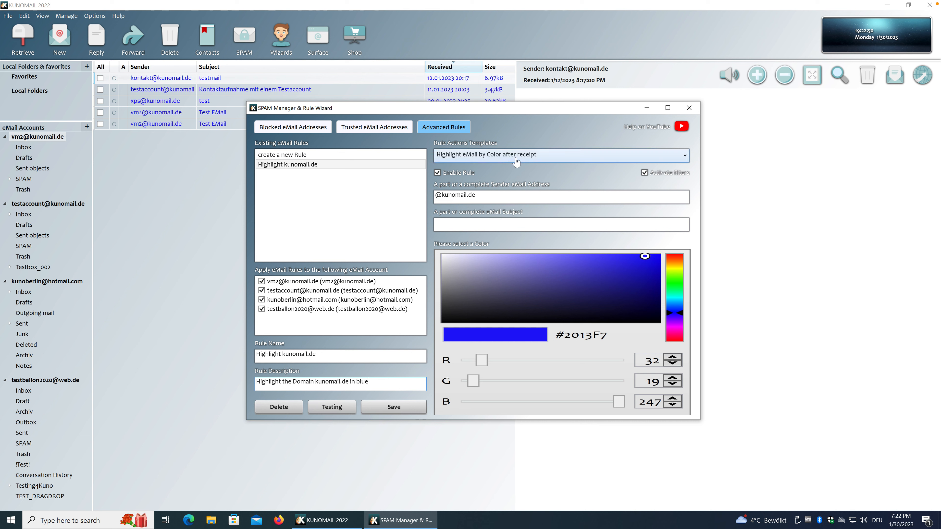
{"action": "left_click", "coordinate": [527, 159]}
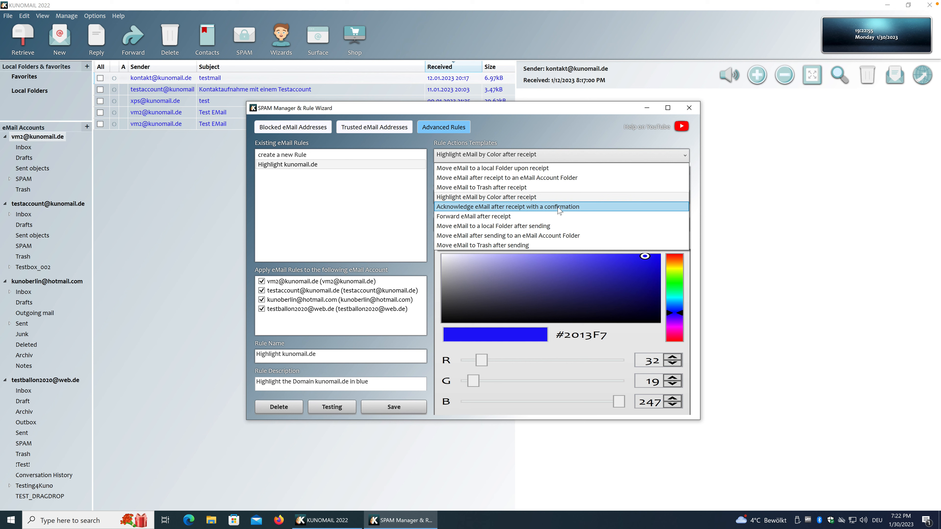
{"action": "left_click", "coordinate": [545, 171]}
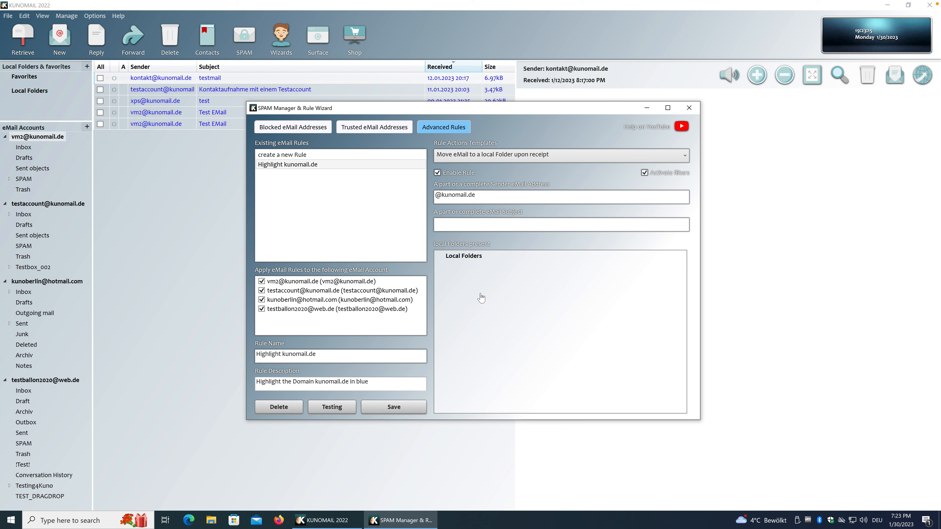
{"action": "left_click", "coordinate": [528, 160]}
{"action": "left_click", "coordinate": [535, 179]}
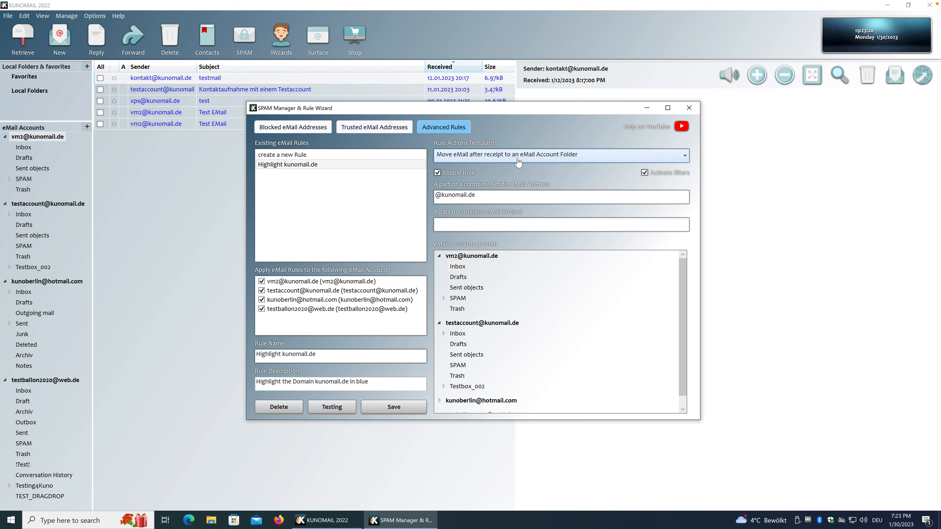
Preview the "Move eMail to Trash after receipt" action for the rule, and return to "Highlight eMail by Color after receipt"
{"action": "left_click", "coordinate": [537, 160]}
{"action": "left_click", "coordinate": [506, 177]}
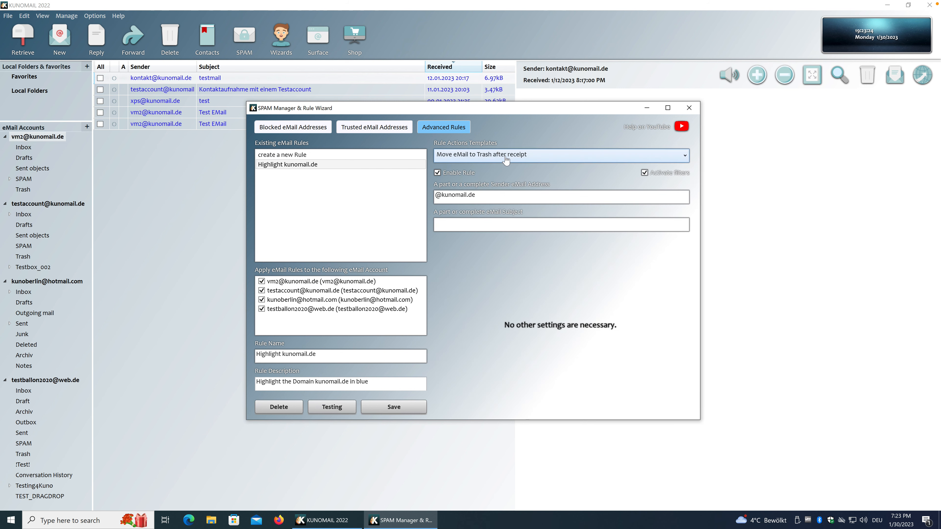
{"action": "left_click", "coordinate": [506, 160]}
{"action": "left_click", "coordinate": [490, 191]}
Switch the rule to "Acknowledge eMail after receipt with a confirmation" and replace the confirmation text with "Thank you for your email."
{"action": "left_click", "coordinate": [496, 160]}
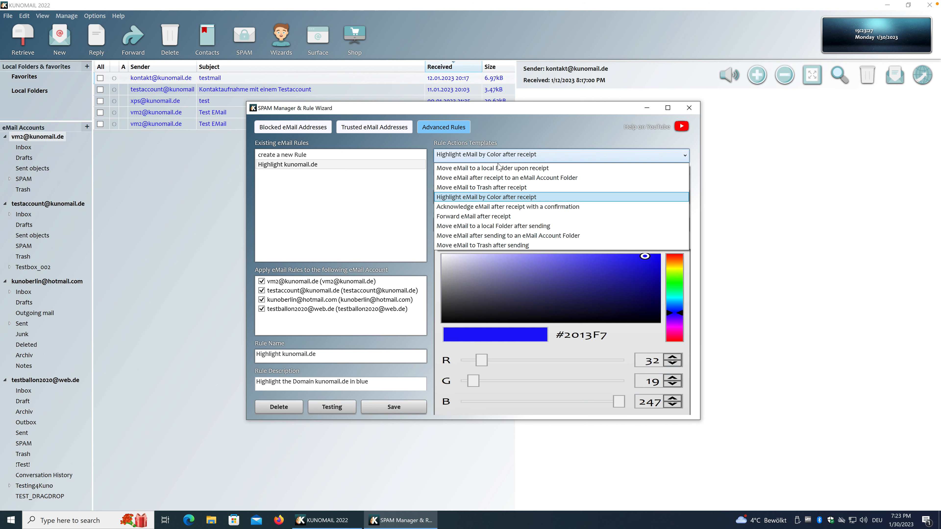
{"action": "left_click", "coordinate": [501, 208]}
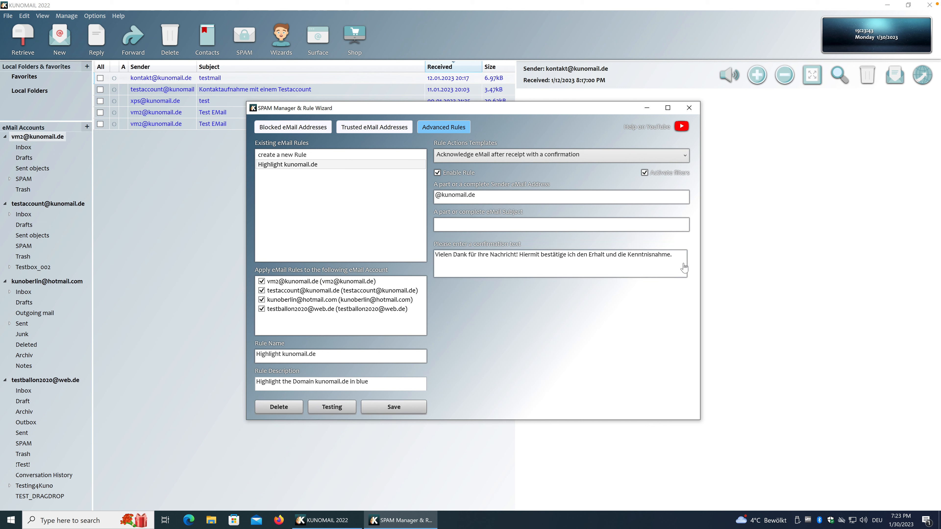
{"action": "left_click_drag", "start_coordinate": [680, 258], "coordinate": [474, 256]}
{"action": "left_click", "coordinate": [473, 256]}
{"action": "left_click_drag", "start_coordinate": [680, 256], "coordinate": [389, 251]}
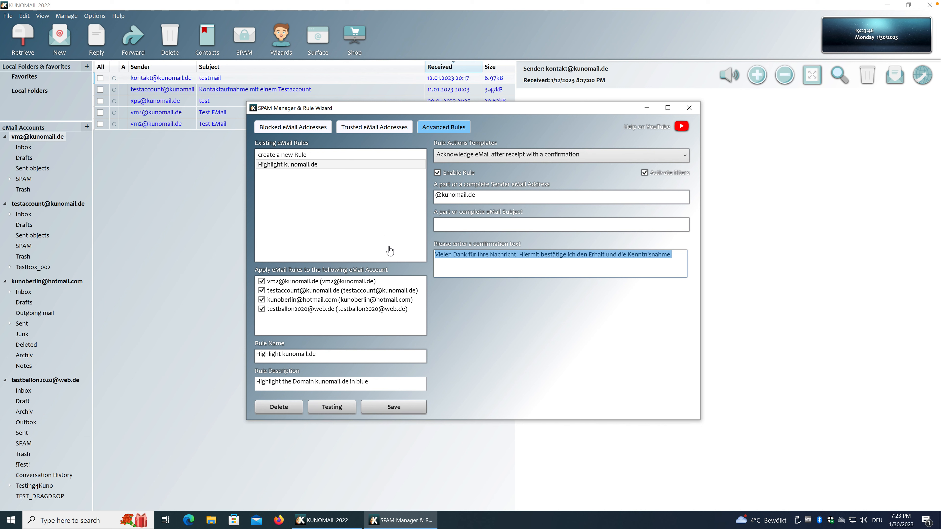
{"action": "type", "text": "Thank you fo"}
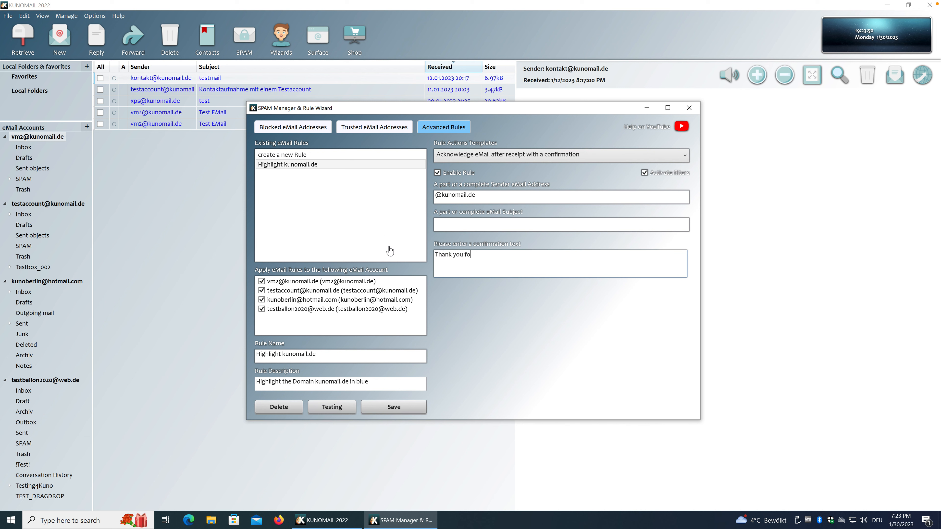
{"action": "type", "text": "r your email"}
Switch the rule action to "Forward eMail after receipt" and examine its forwarding address setting
{"action": "left_click", "coordinate": [553, 158]}
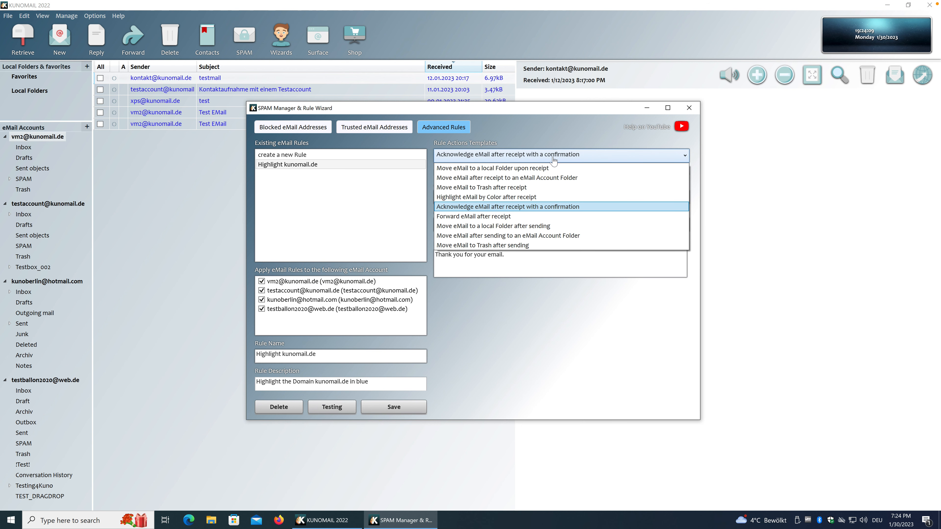
{"action": "left_click", "coordinate": [553, 217]}
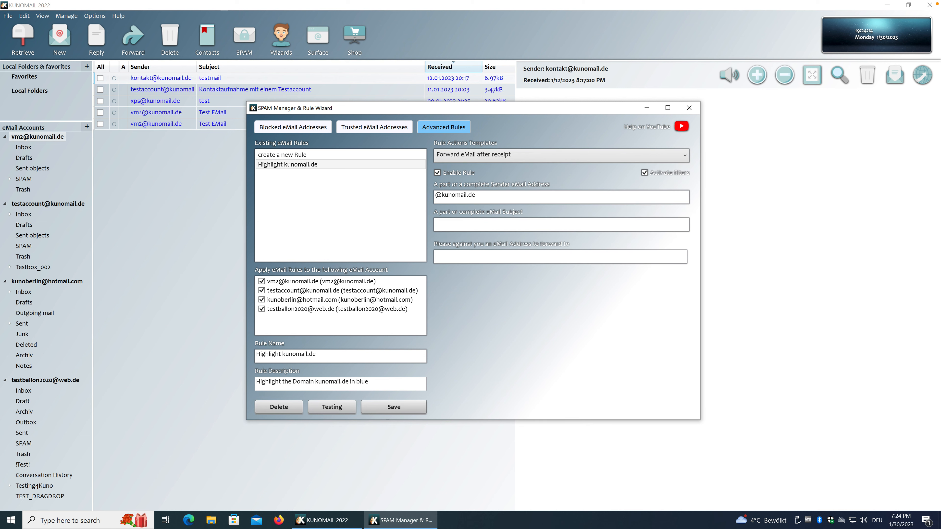
{"action": "left_click", "coordinate": [461, 257]}
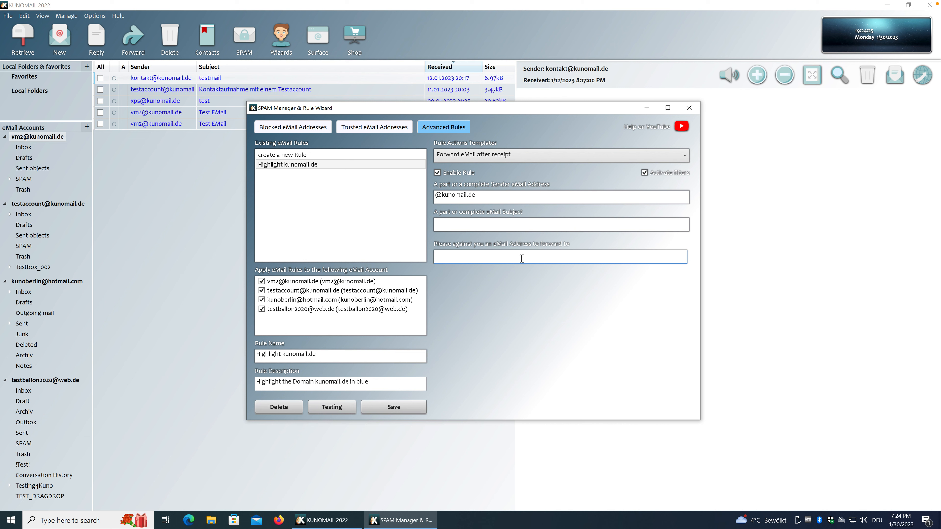
Examine the options for moving eMail after sending to a local folder and to an eMail account folder
{"action": "left_click", "coordinate": [480, 158]}
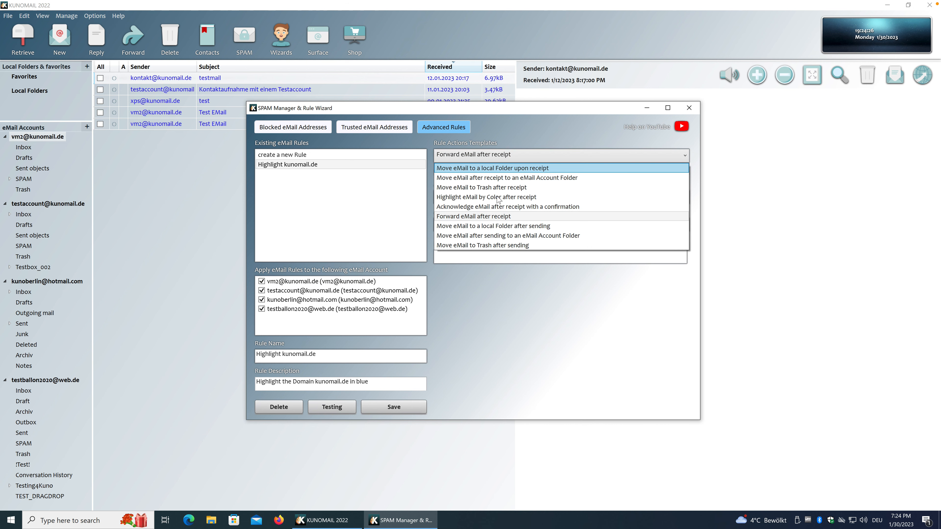
{"action": "left_click", "coordinate": [506, 228]}
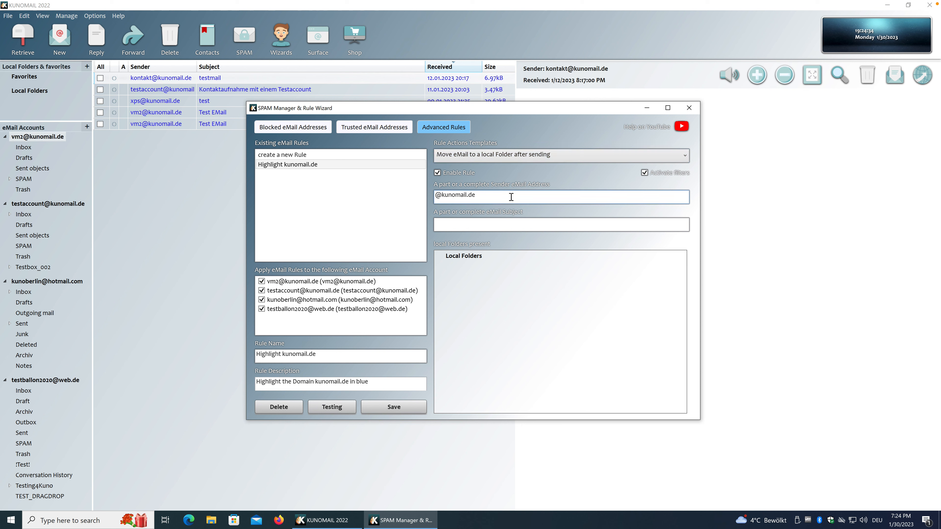
{"action": "left_click", "coordinate": [482, 158]}
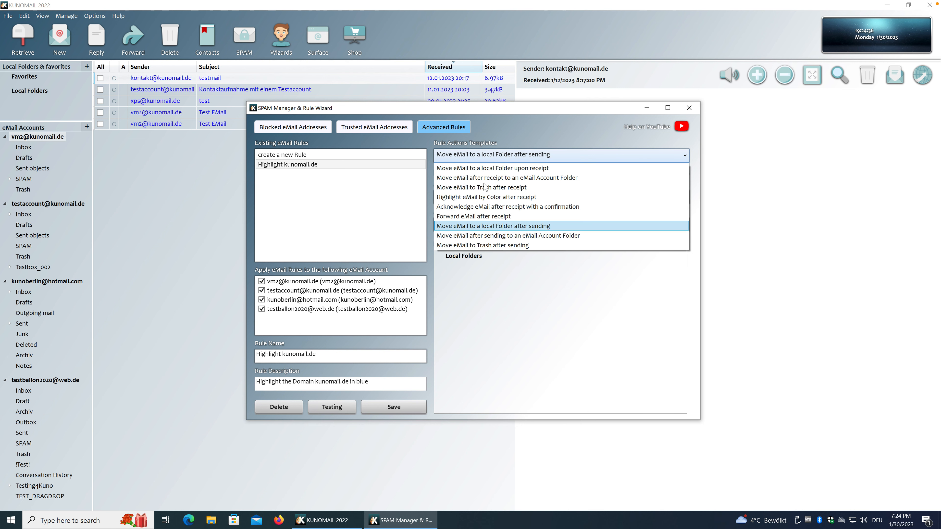
{"action": "left_click", "coordinate": [514, 238]}
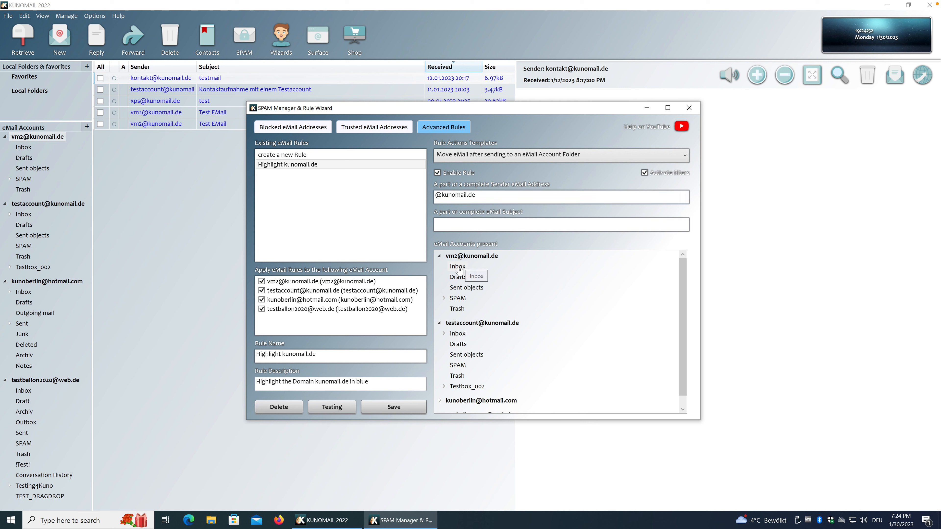
Preview the "Move eMail to Trash after sending" action and close the SPAM Manager & Rule Wizard without saving the rule
{"action": "left_click", "coordinate": [471, 156]}
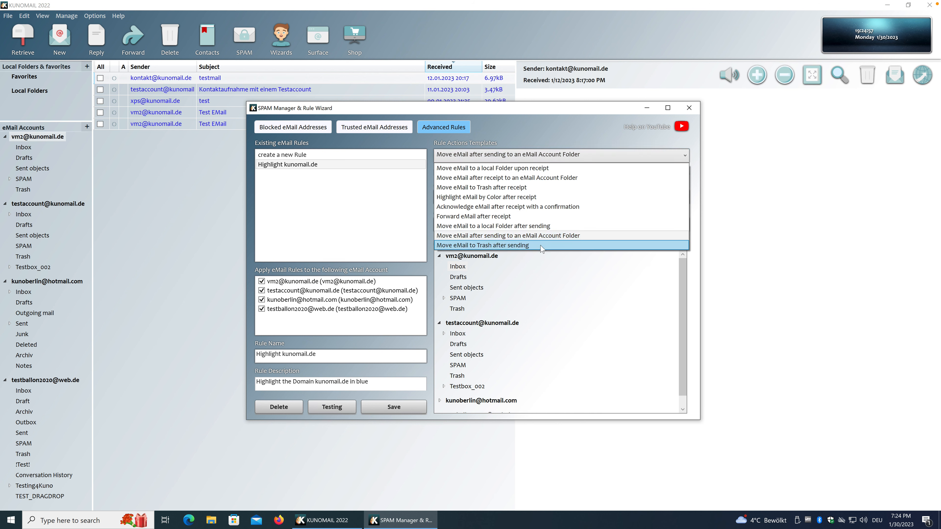
{"action": "left_click", "coordinate": [507, 246]}
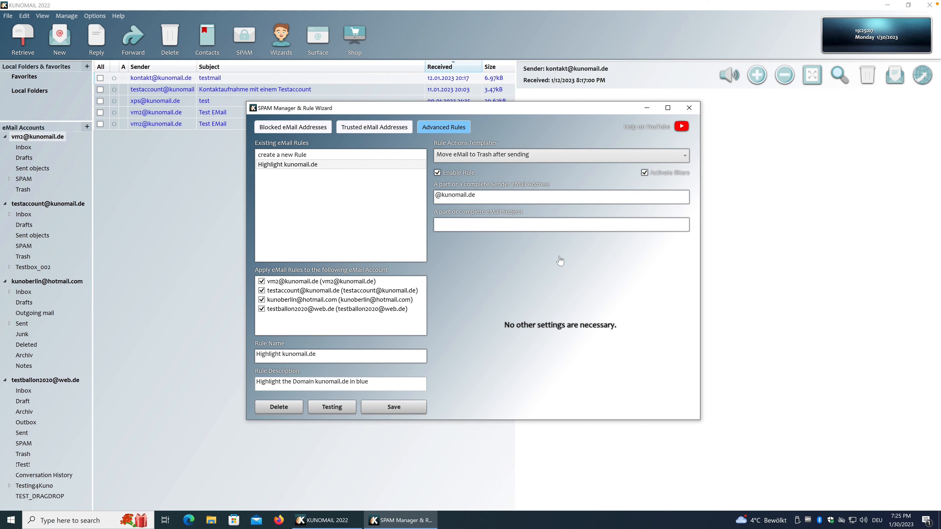
{"action": "left_click", "coordinate": [688, 108]}
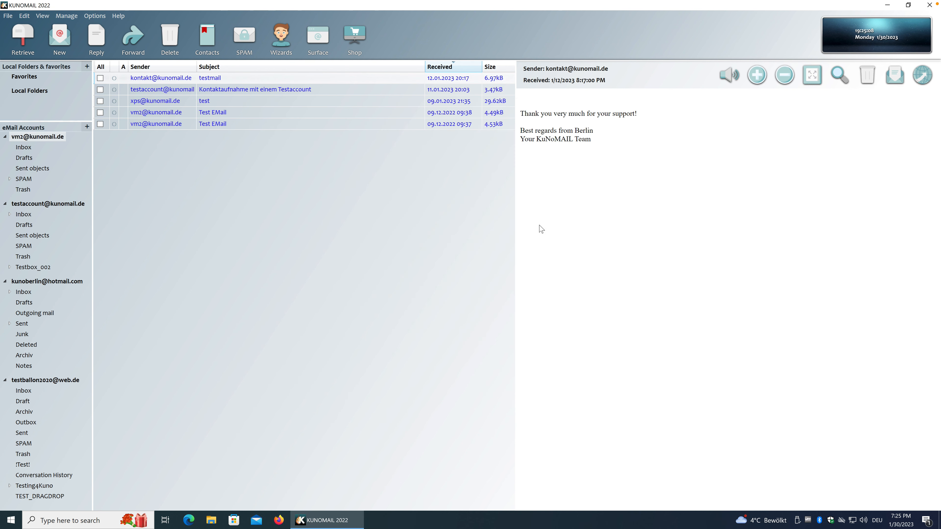